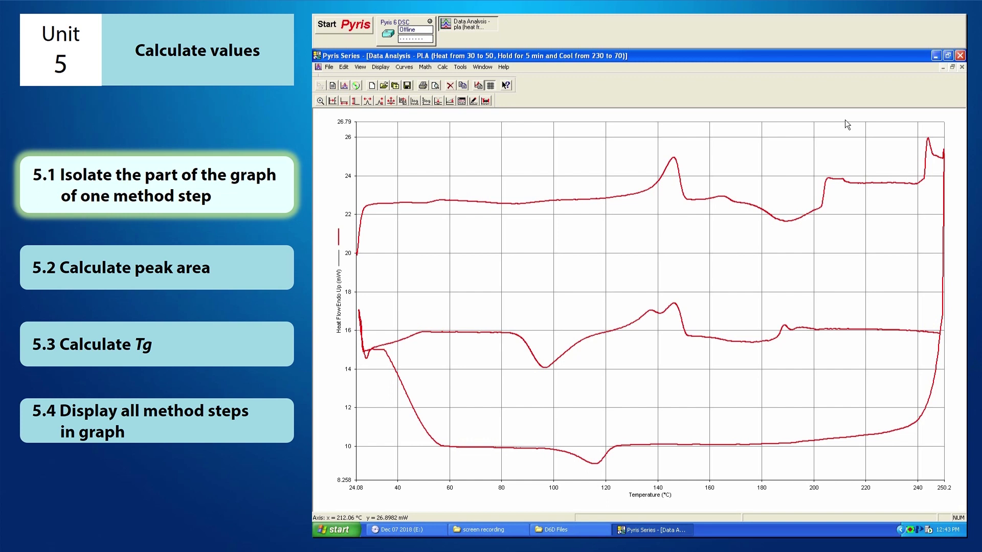
- Display only method step 1 (heating 25–250 °C at 5 °C/min) as the heat-flow curve
click(405, 67)
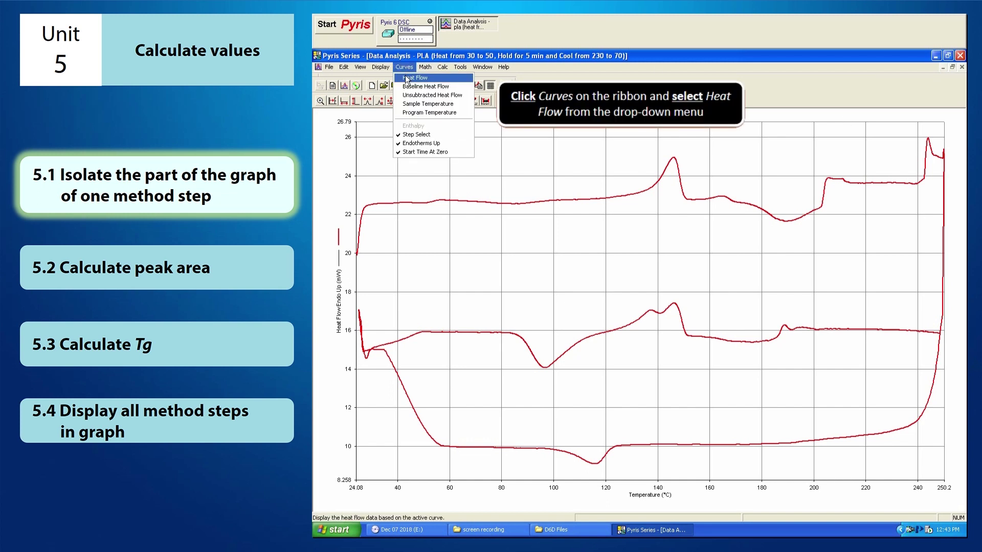
click(407, 78)
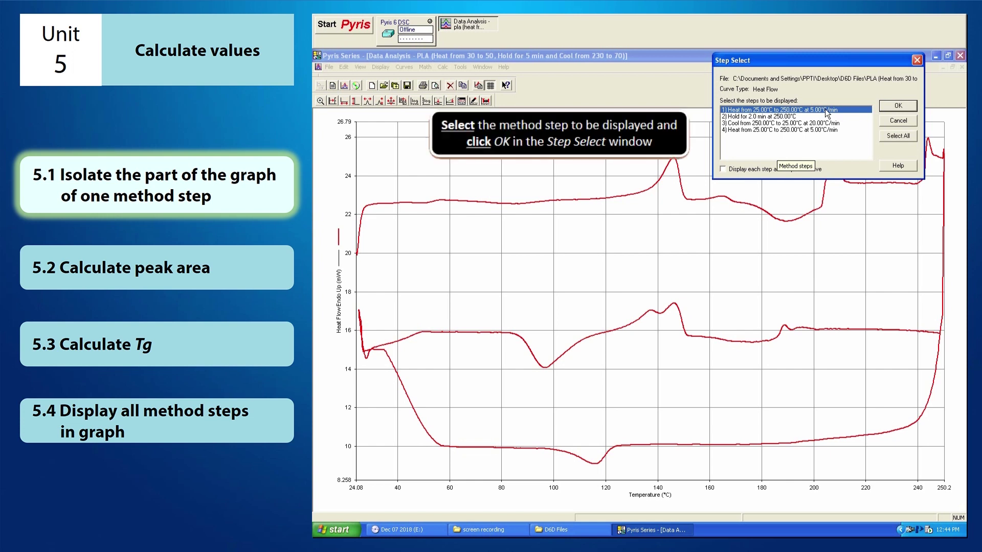
click(899, 106)
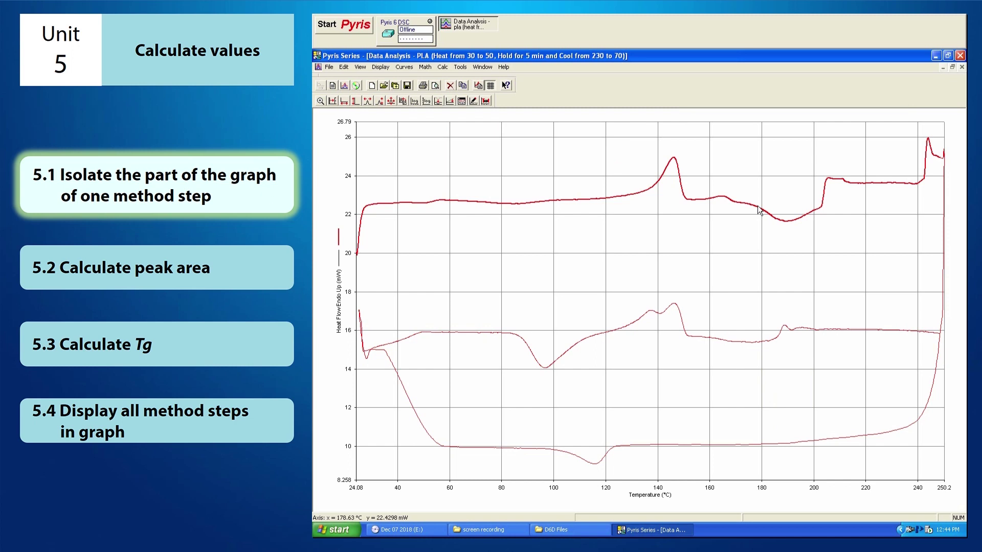
- Rescale to full scale so the step-1 heat-flow curve fills the plot
click(391, 102)
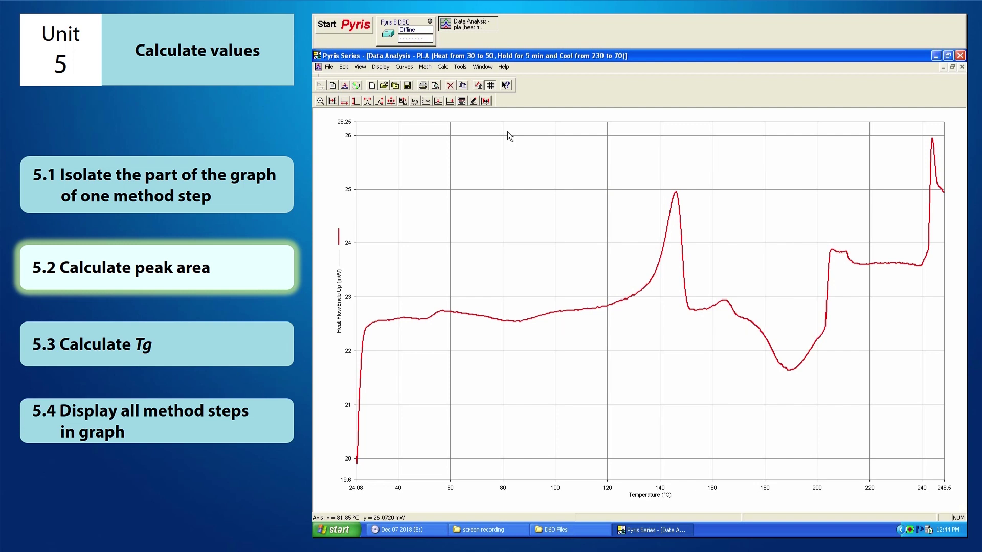
- Calculate the peak area over 118.94–154.46 °C including onset, end and peak height
click(441, 67)
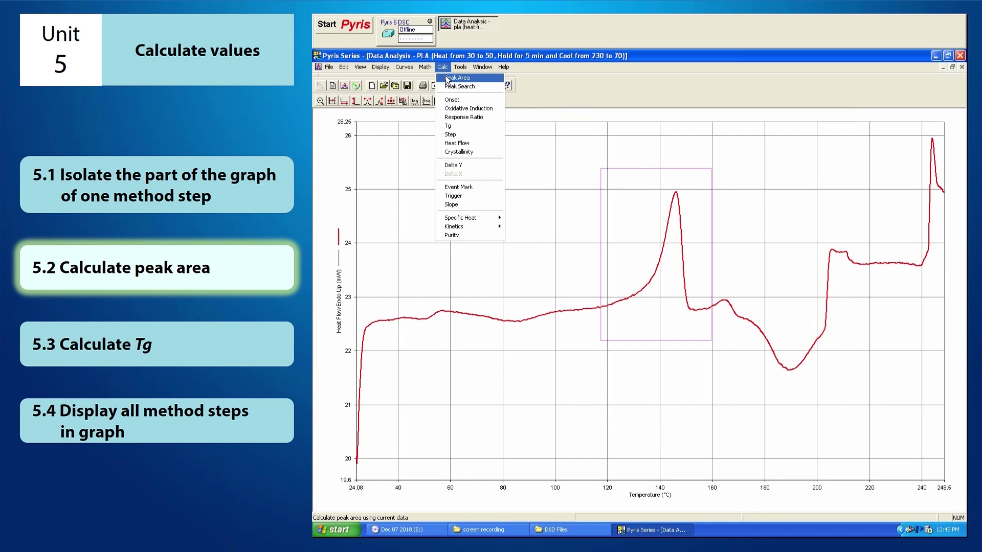
click(448, 78)
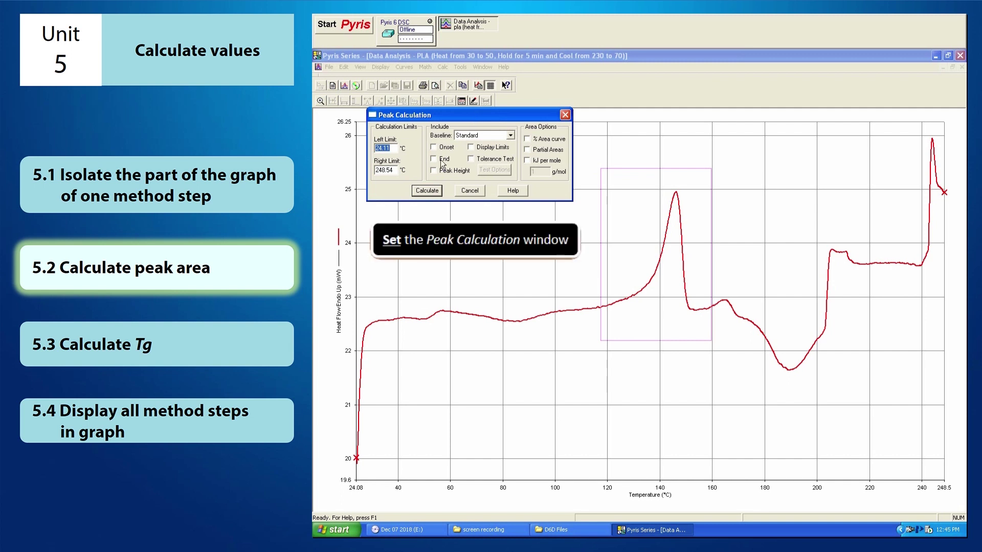
mouse_move(356, 384)
mouse_down()
mouse_move(618, 389)
mouse_move(604, 390)
mouse_up()
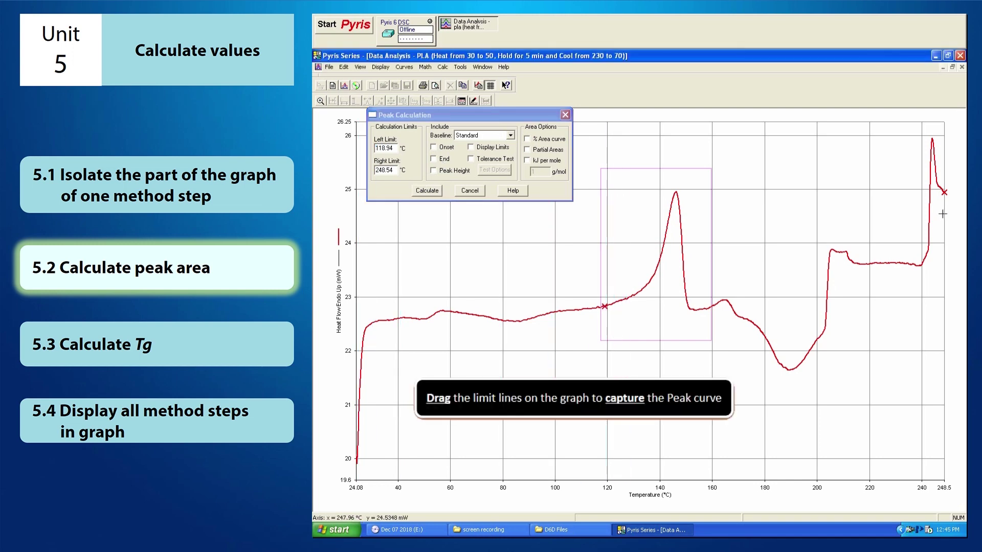
mouse_move(945, 193)
mouse_down()
mouse_move(833, 223)
mouse_move(706, 235)
mouse_move(698, 250)
mouse_up()
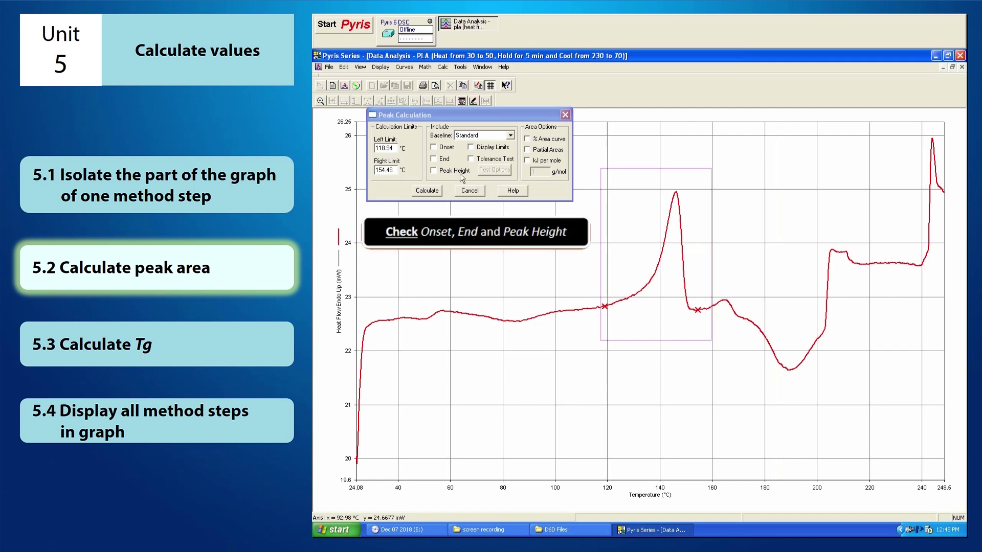
click(433, 147)
click(433, 159)
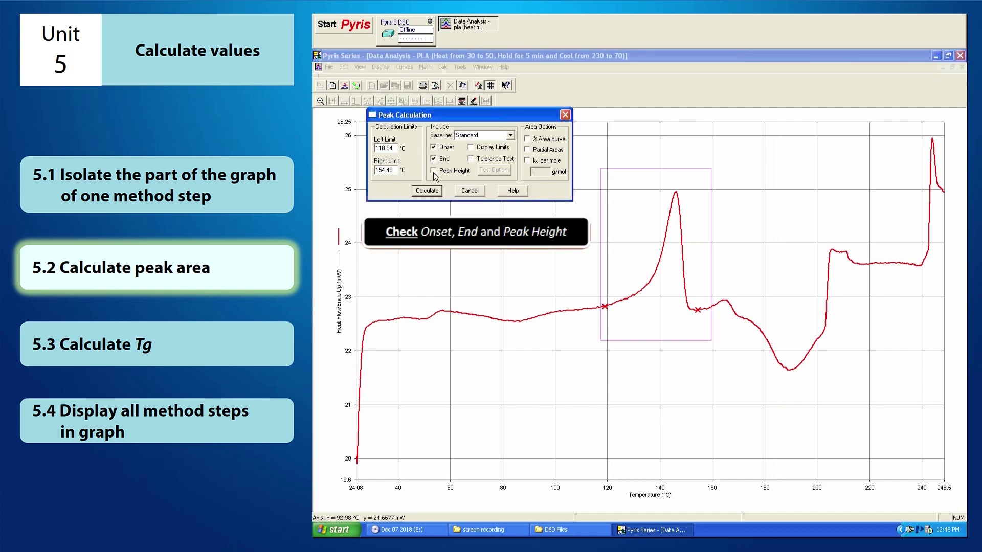
click(434, 171)
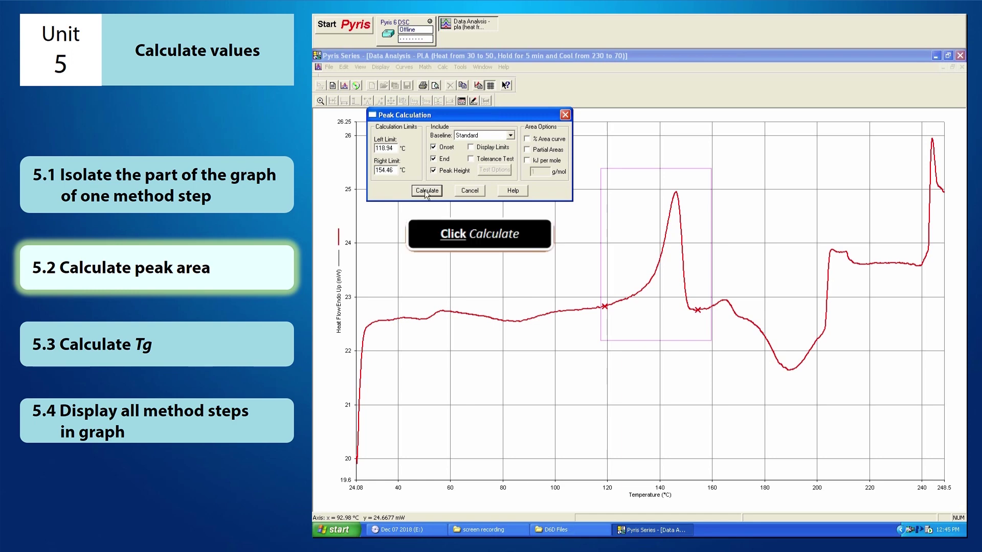
click(425, 191)
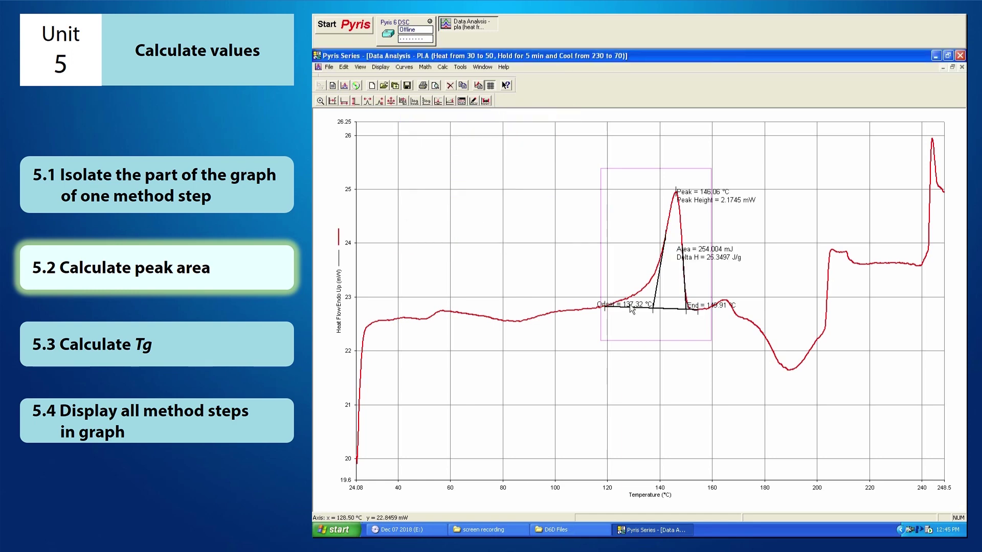
- Move the Onset, End, Peak and Area/Delta H labels to clear spots around the peak
drag(631, 306, 596, 288)
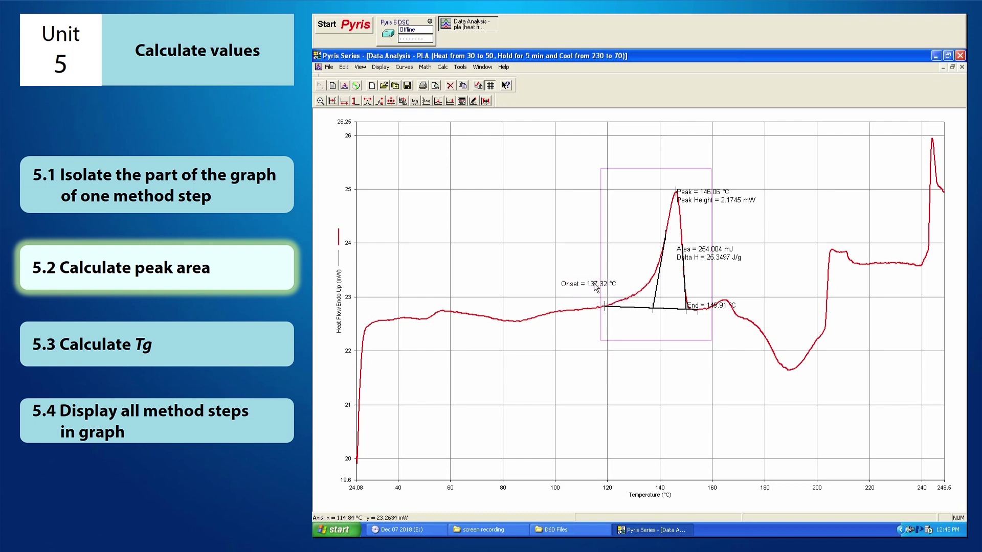
drag(698, 308, 702, 334)
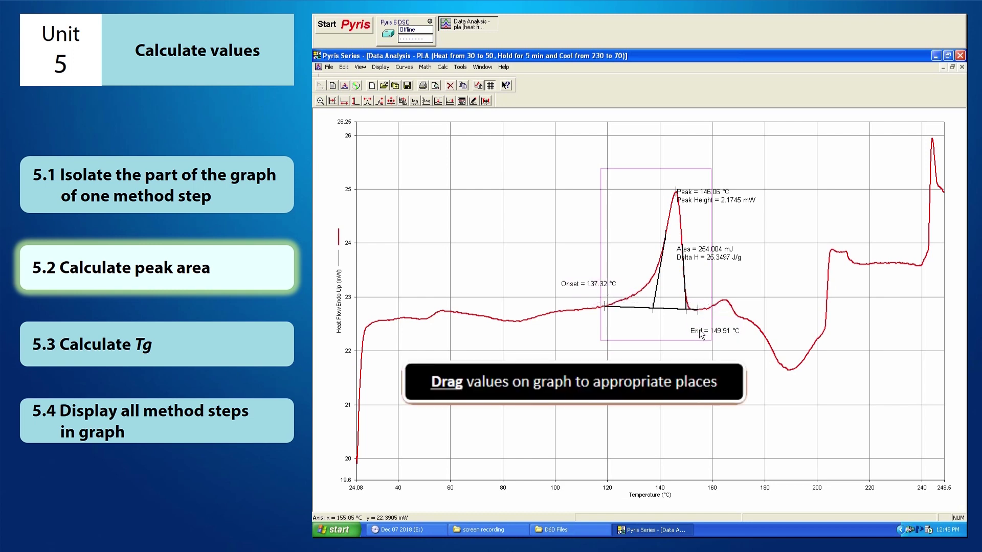
drag(700, 259, 725, 257)
click(699, 199)
drag(698, 198, 691, 158)
click(740, 246)
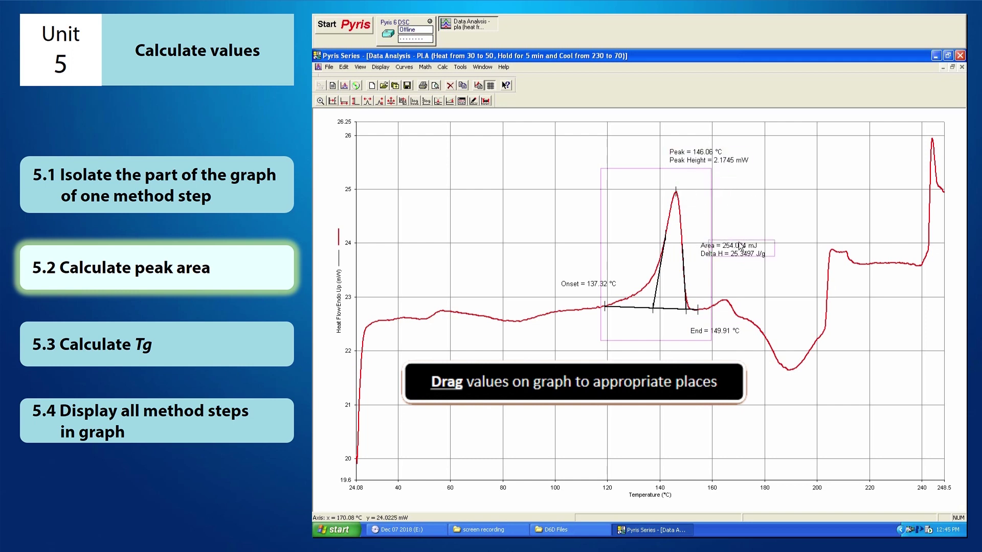
drag(740, 246, 747, 245)
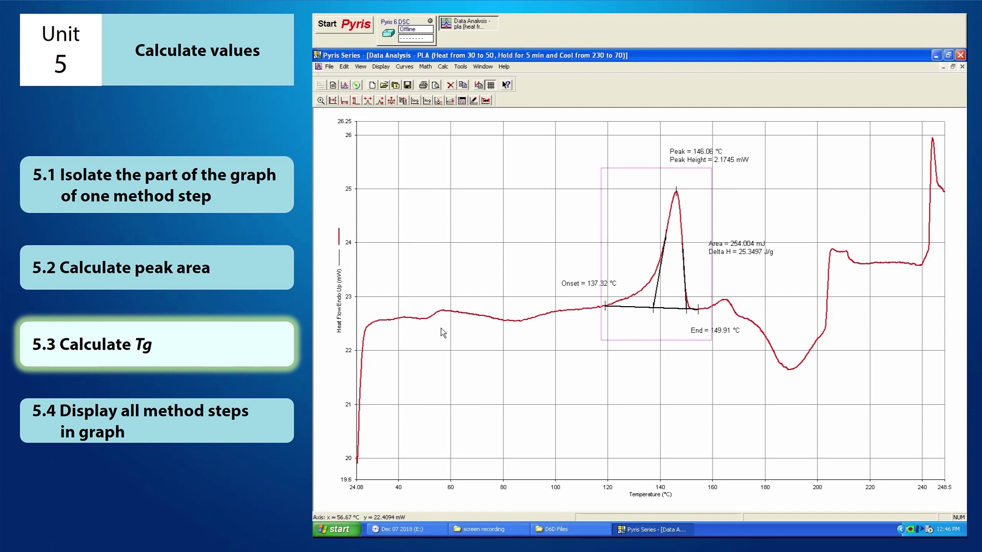
drag(475, 291, 394, 352)
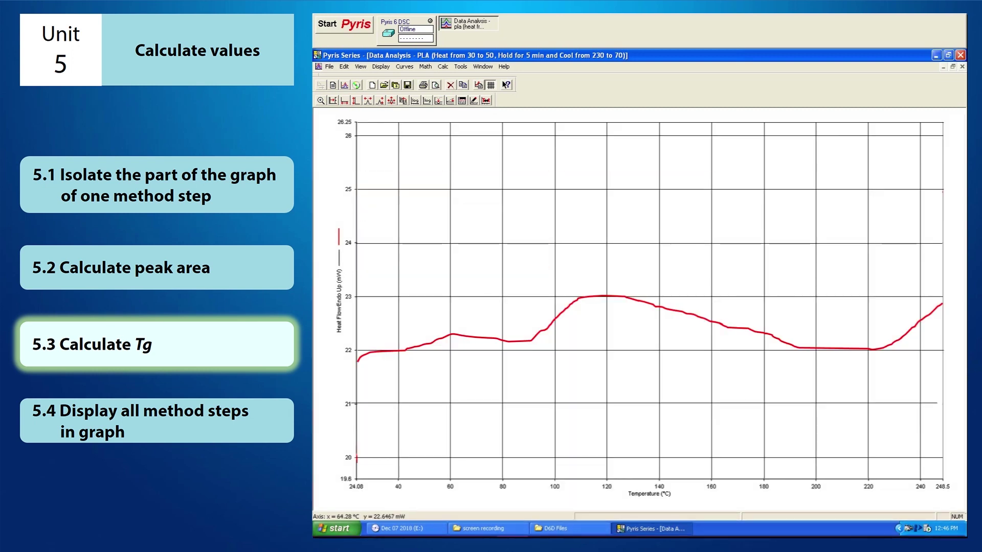
click(390, 101)
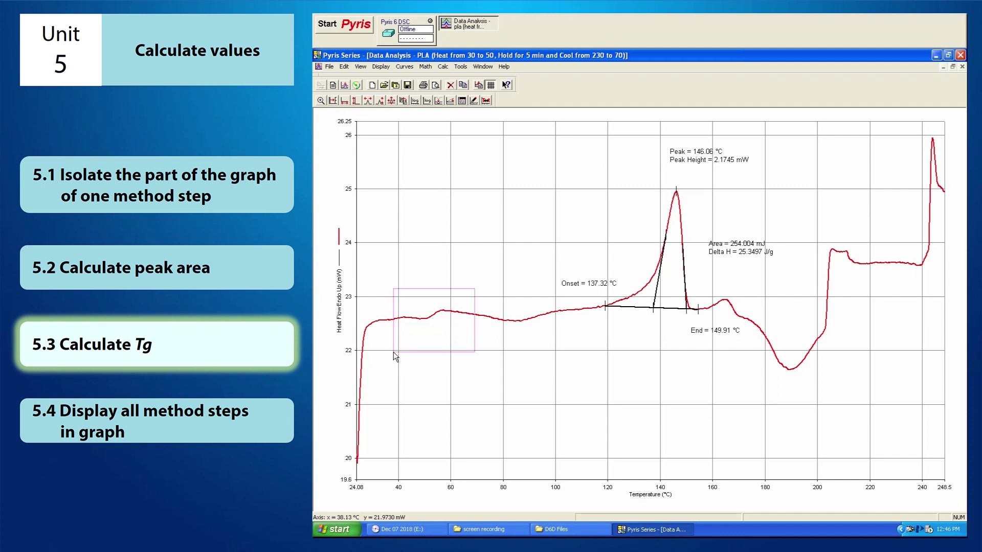
- Run a glass transition calculation from 44.77 to 62.33 °C with onset and end included
click(450, 71)
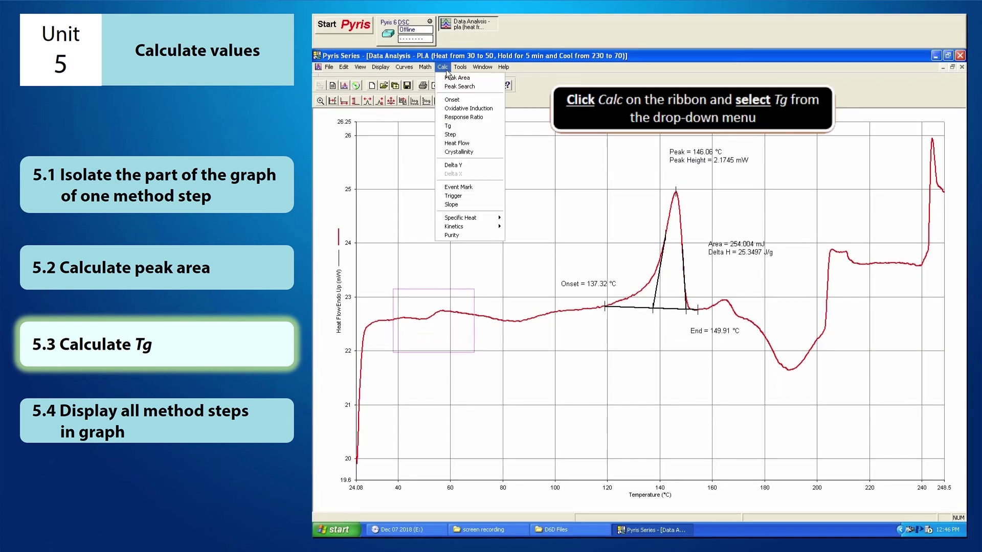
click(464, 128)
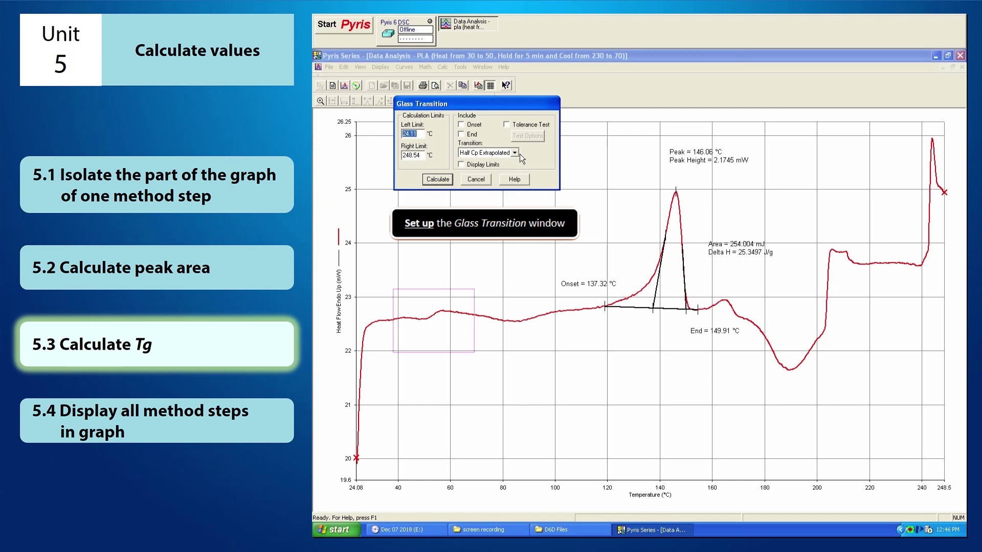
drag(357, 462, 410, 431)
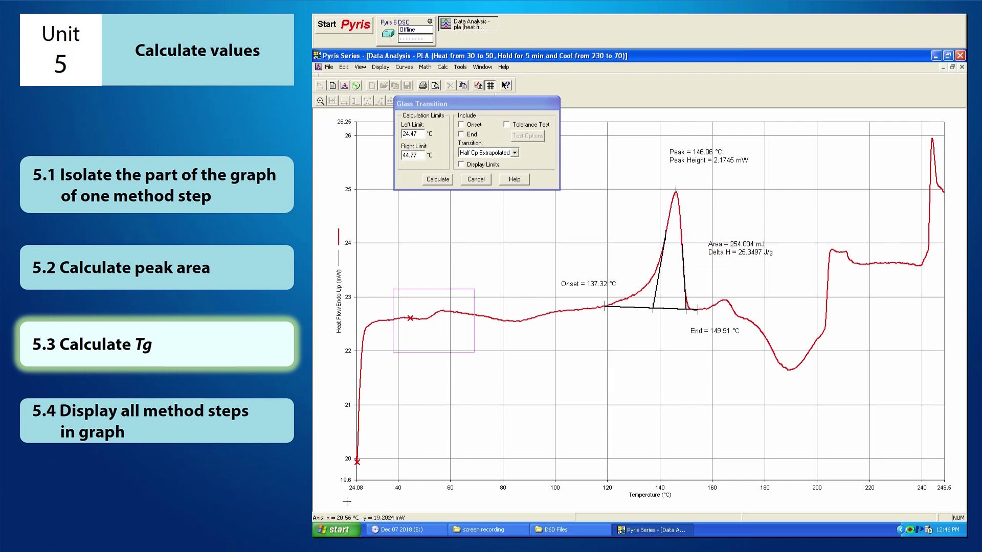
mouse_move(352, 464)
mouse_down()
mouse_move(362, 445)
mouse_move(456, 407)
mouse_up()
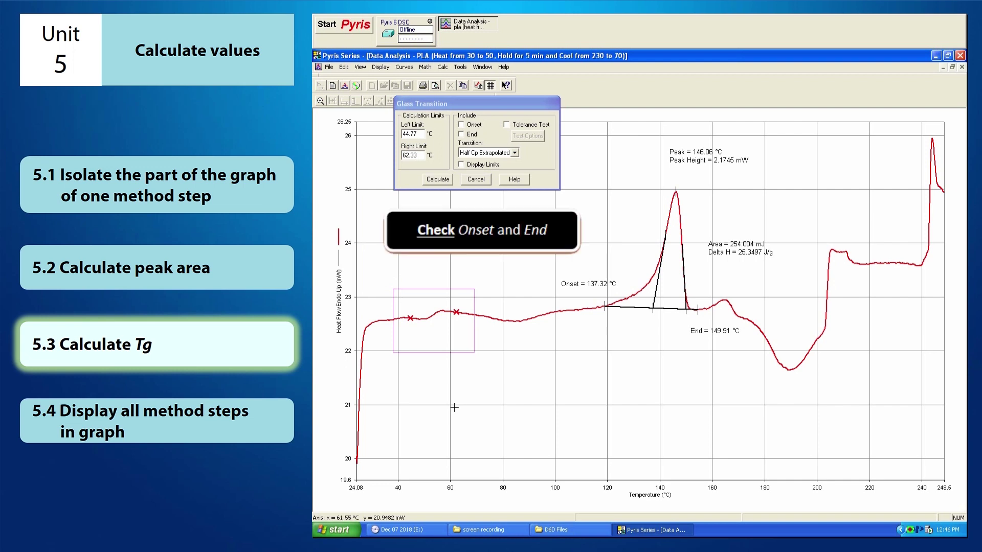
click(461, 125)
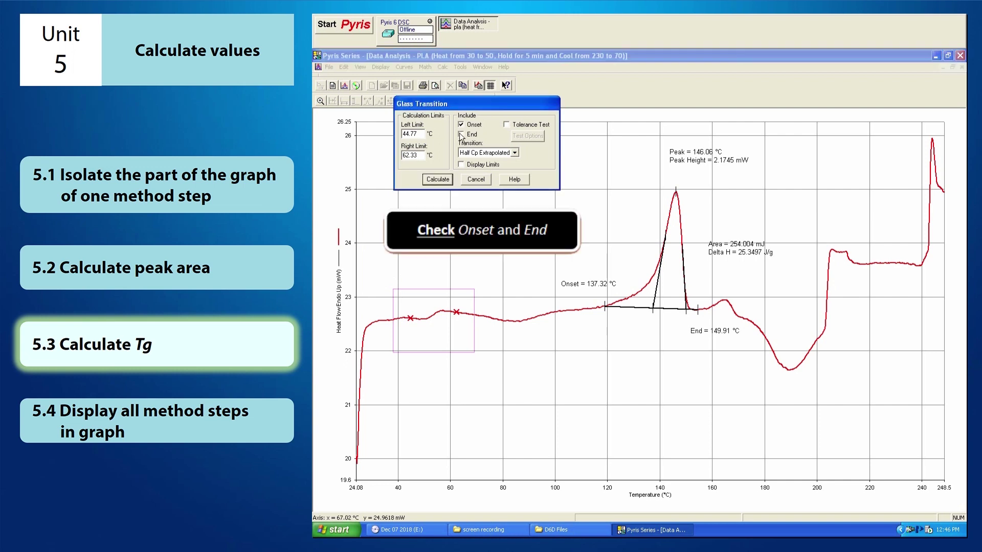
click(460, 134)
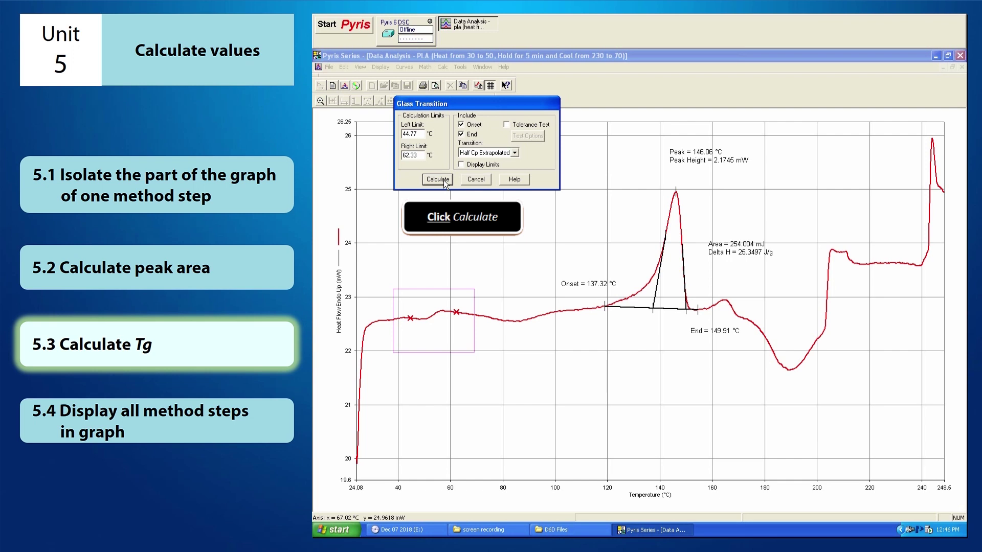
click(438, 179)
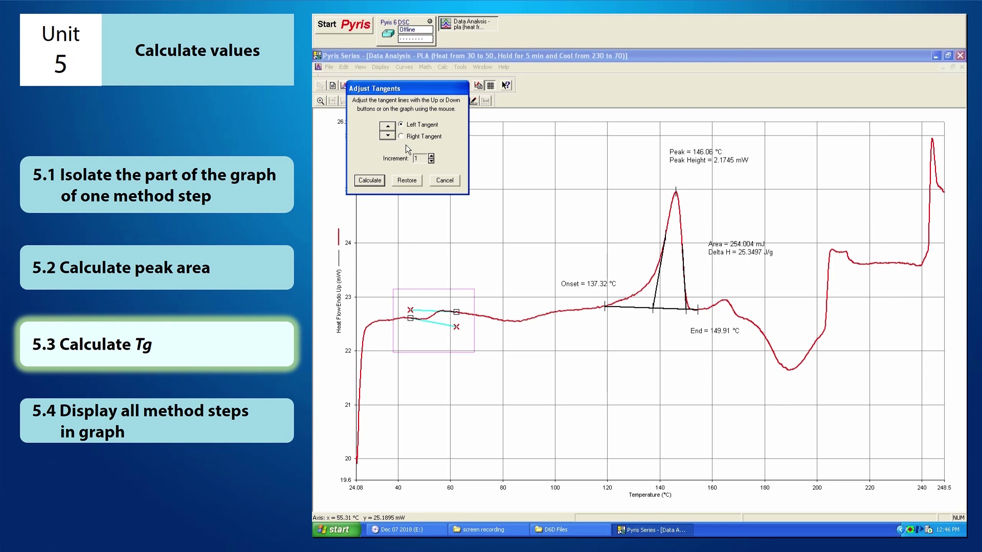
- Level both tangents and compute Tg 53.41 °C (onset 52.23 °C, end 54.79 °C)
click(401, 136)
click(455, 321)
drag(413, 310, 410, 312)
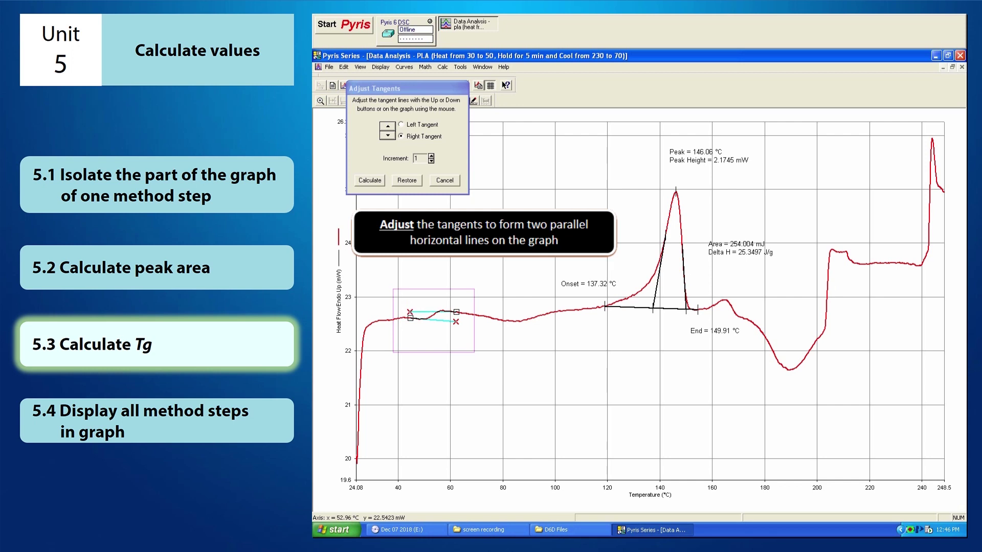
drag(452, 321, 454, 319)
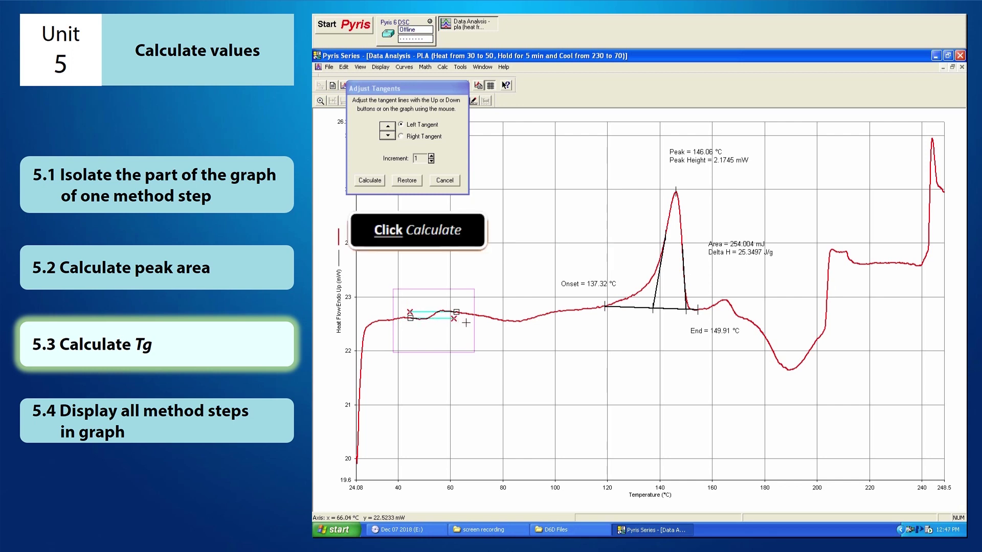
click(370, 181)
- Move the Onset and Delta Cp labels clear of the transition lines
drag(427, 309, 421, 288)
mouse_move(419, 326)
mouse_down()
mouse_move(370, 349)
mouse_move(405, 330)
mouse_up()
drag(491, 337, 503, 343)
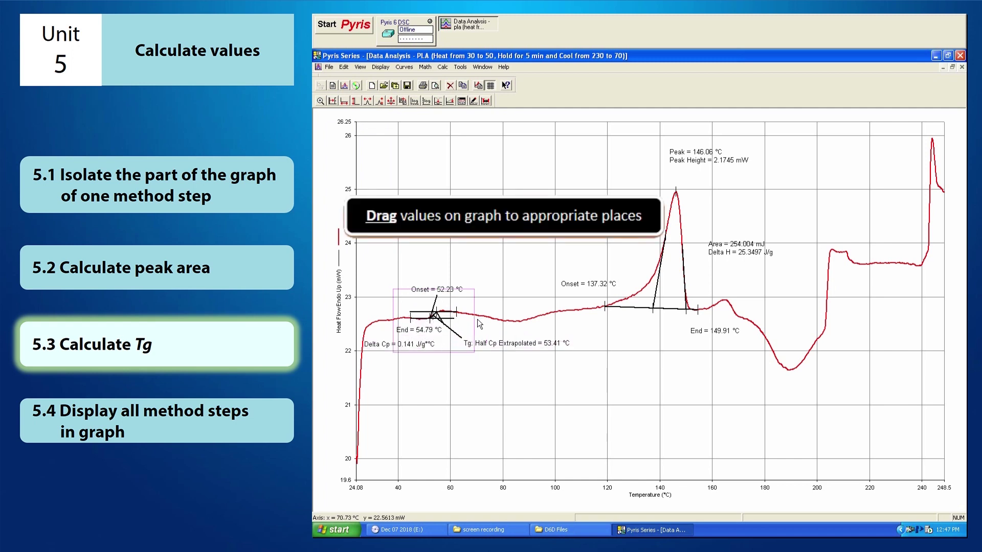
- Move the Tg Onset label up-left and rescale the graph to show all data
drag(437, 290, 424, 275)
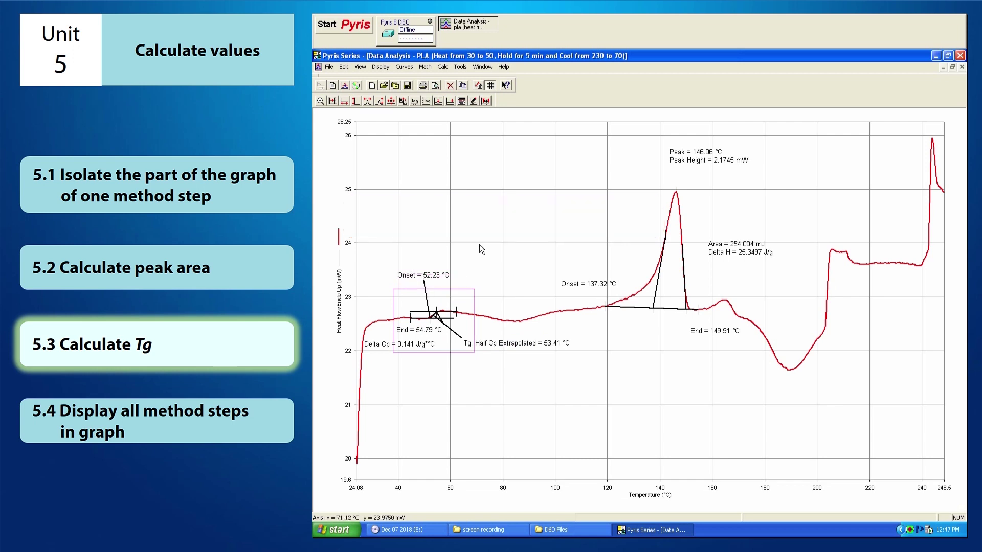
click(392, 101)
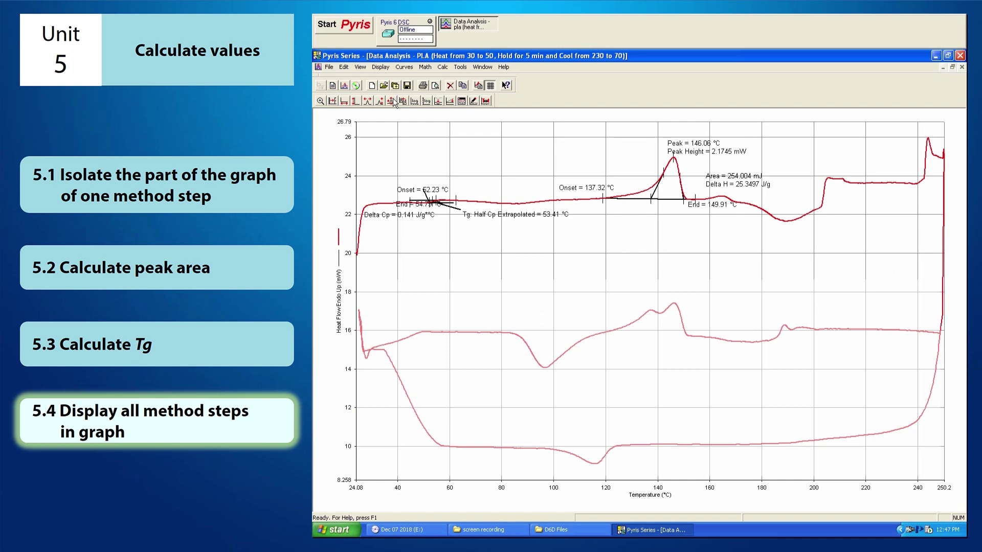
- Select all four heat-flow method steps for display on the graph
click(411, 69)
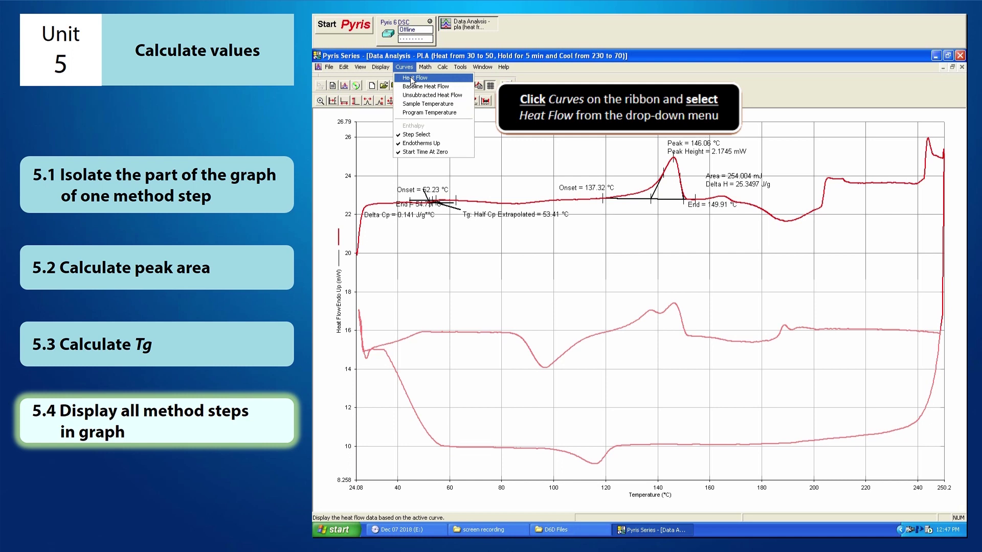
click(412, 79)
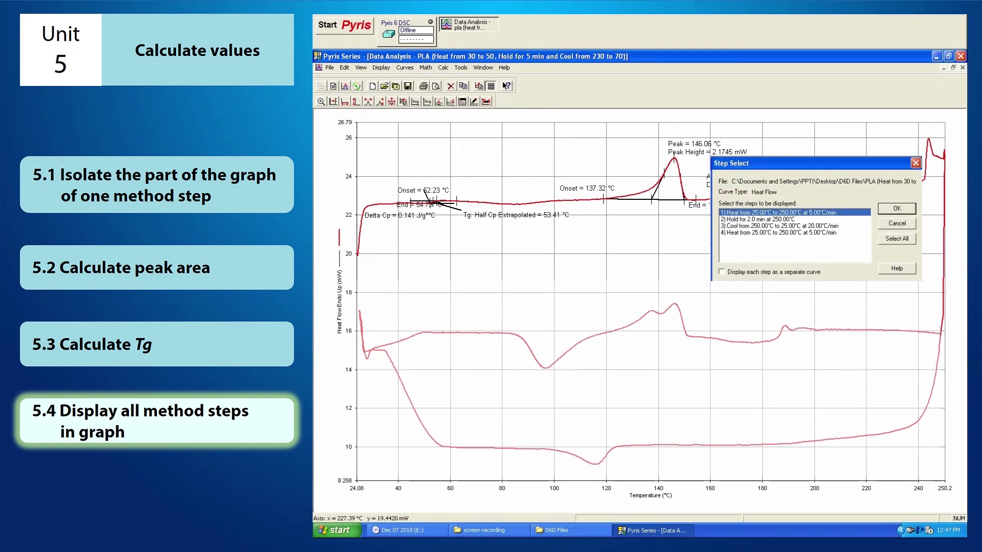
click(898, 238)
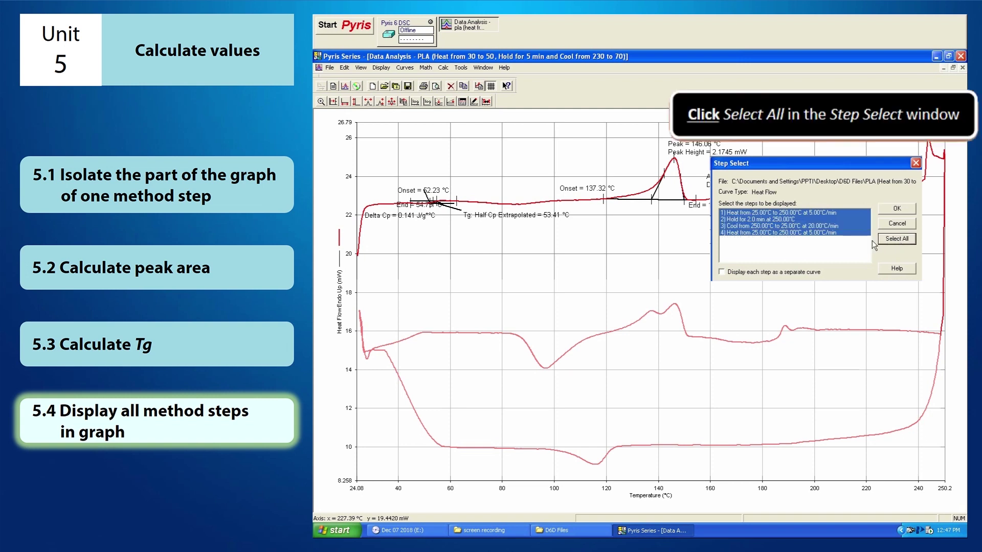
click(896, 209)
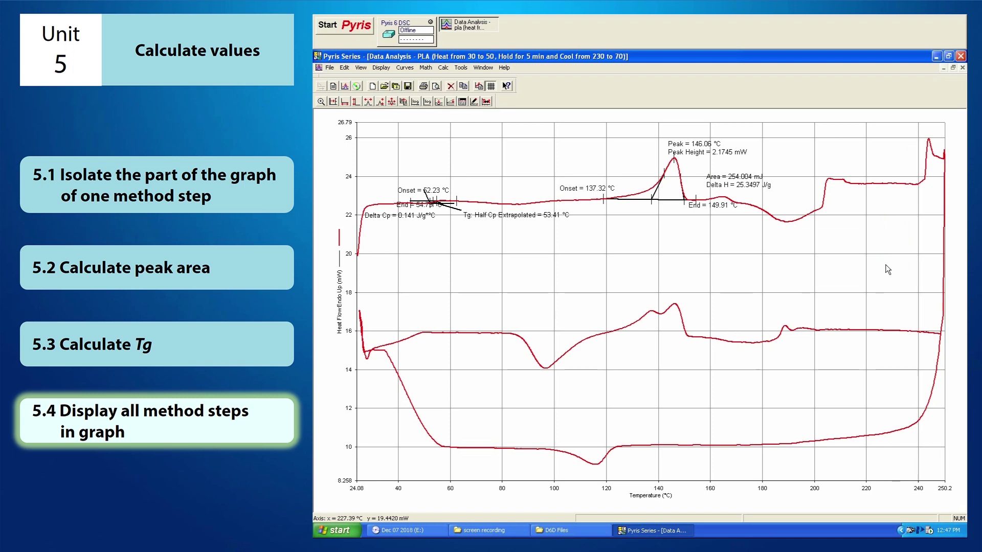